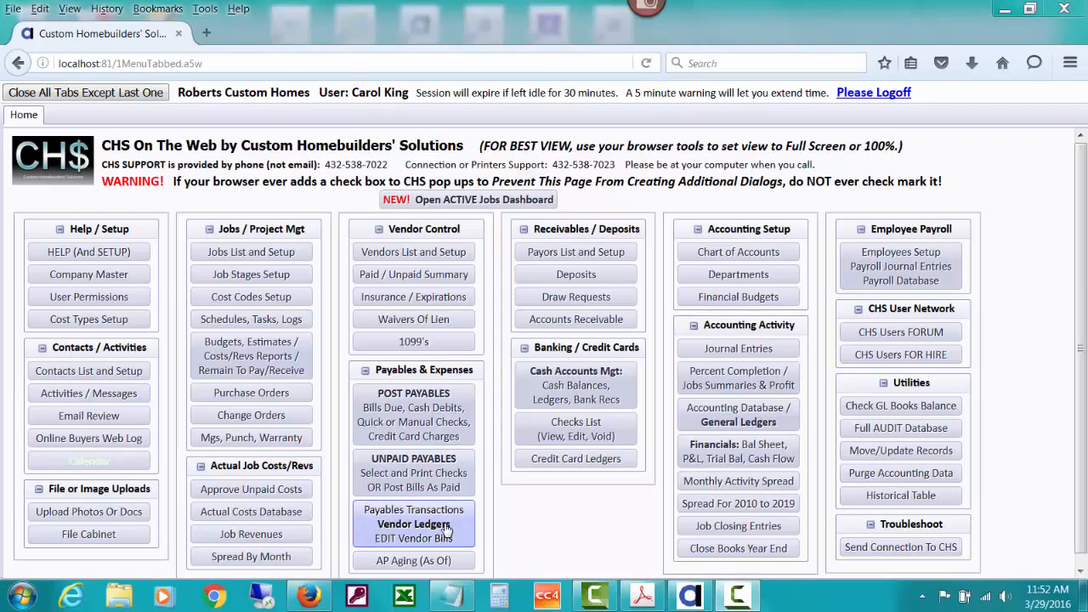
Open the payables transactions and vendor ledgers menu.
left_click(447, 530)
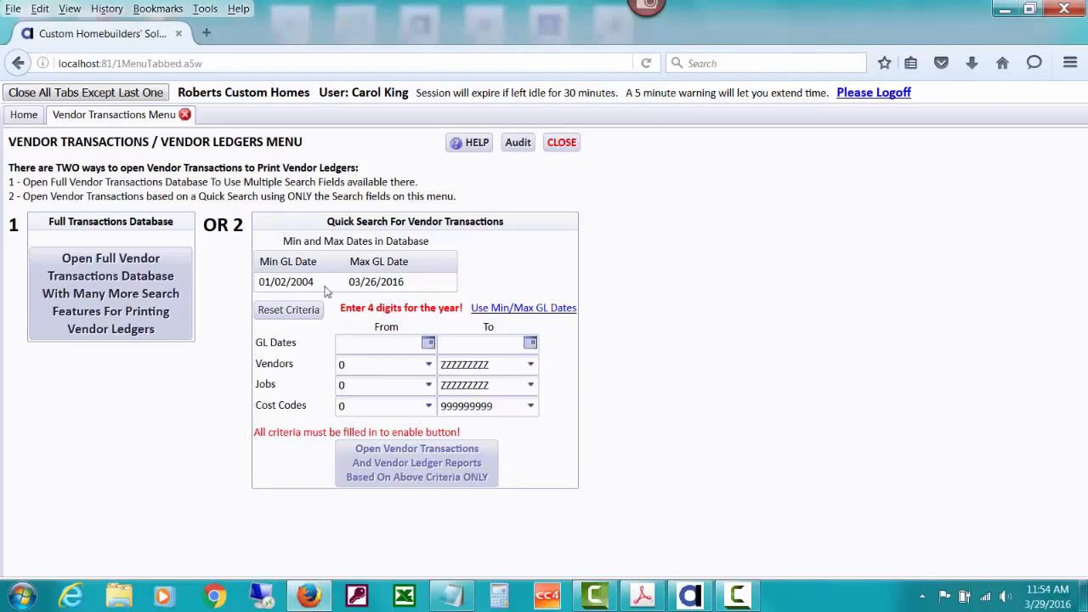
left_click(23, 114)
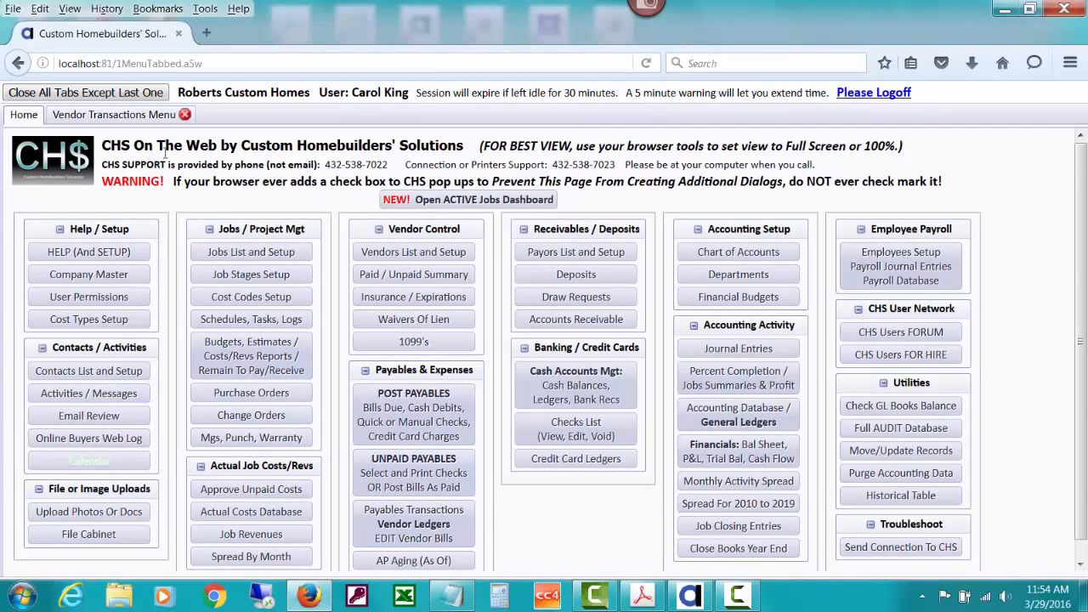
left_click(146, 118)
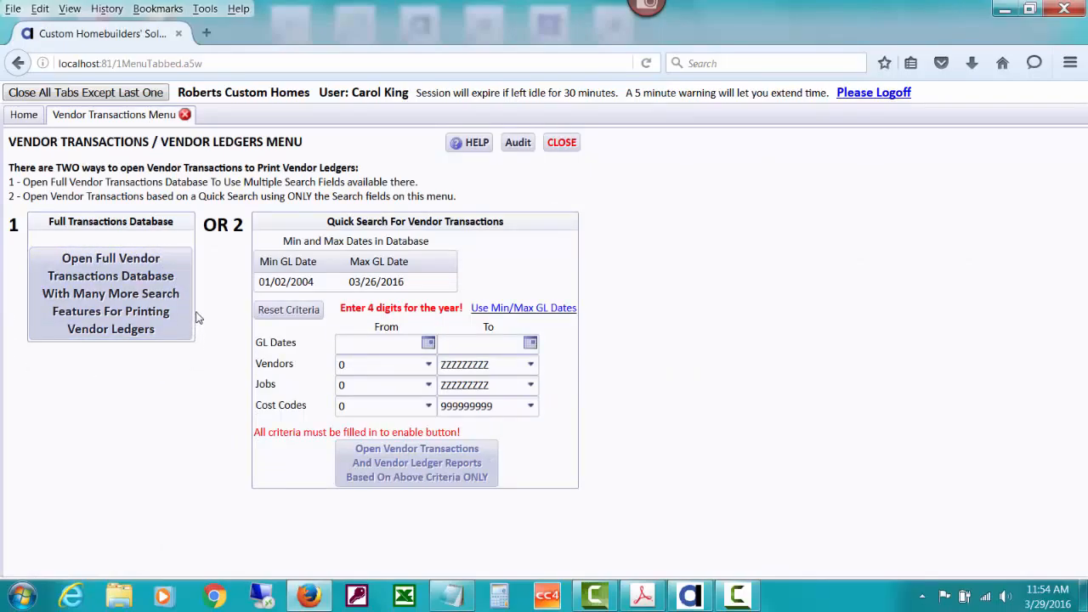
left_click(36, 116)
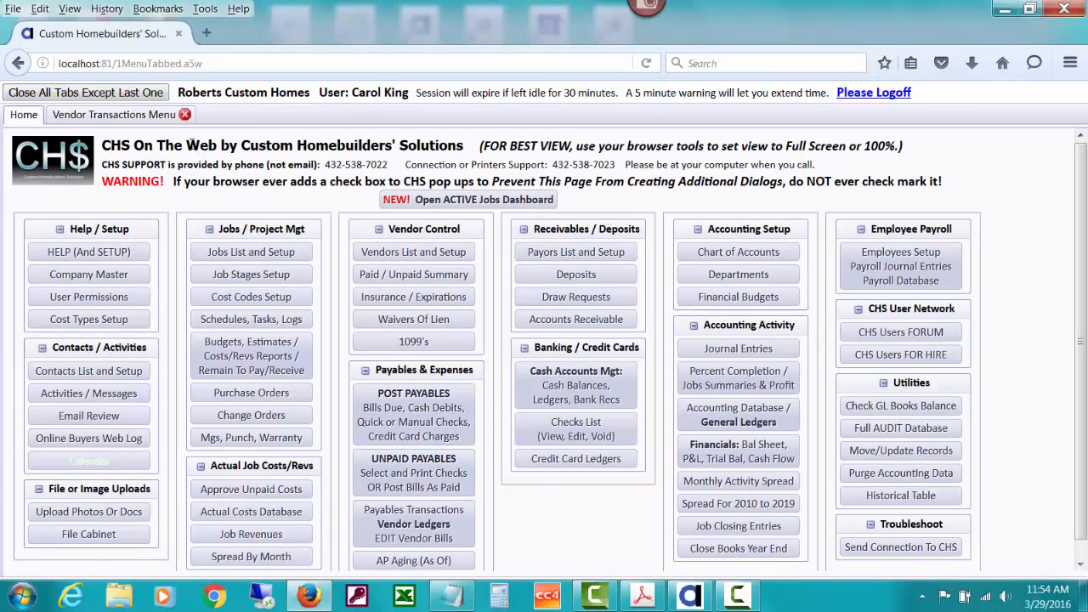
left_click(157, 119)
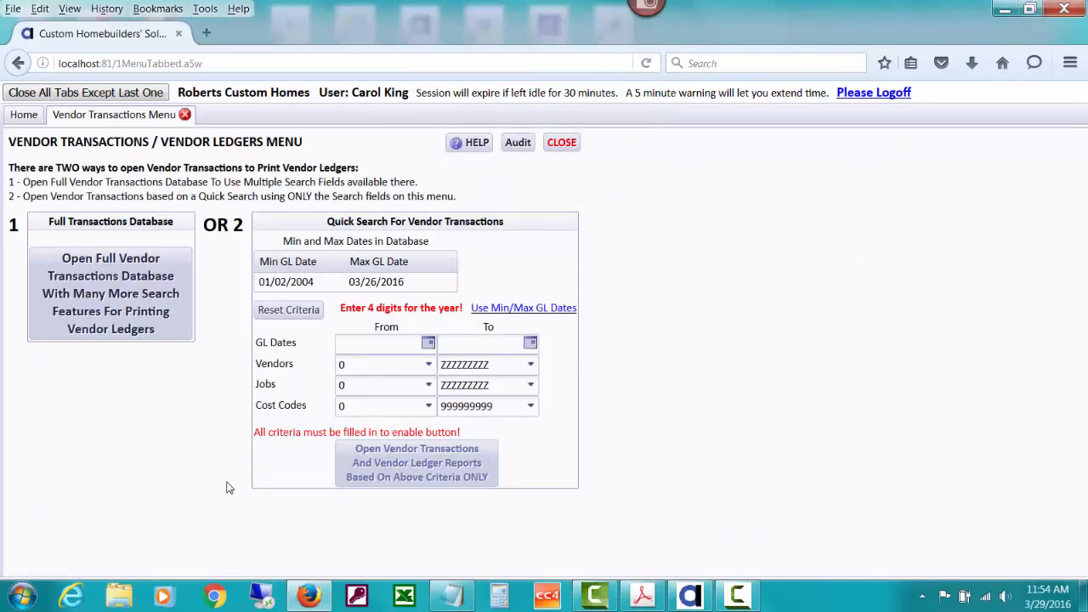
Run a quick search for vendor BIGBUCK's transactions using the minimum and maximum GL dates.
left_click(506, 309)
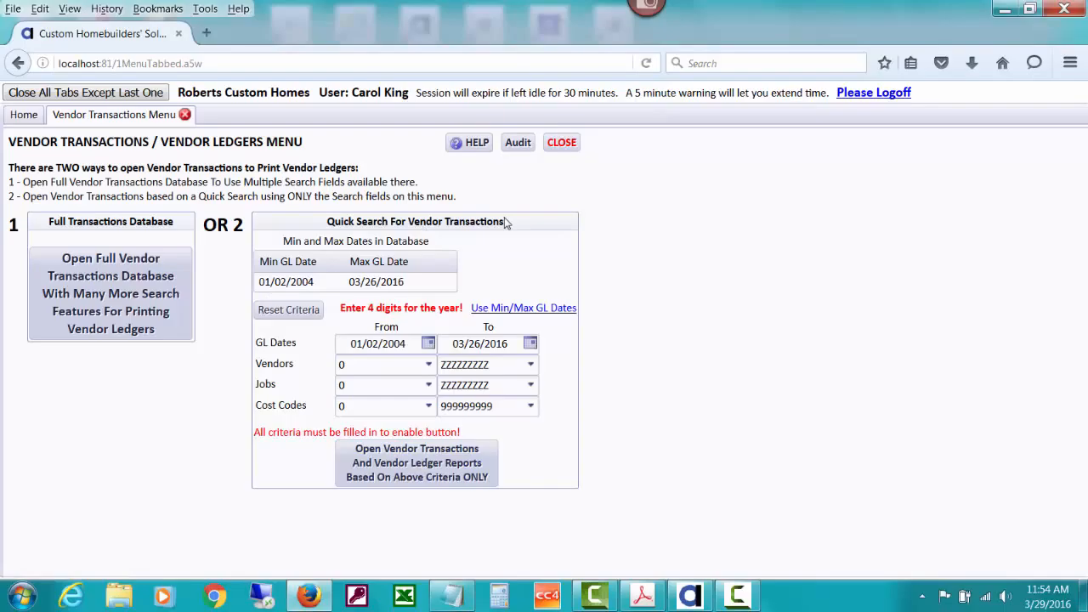
left_click(372, 364)
type("big")
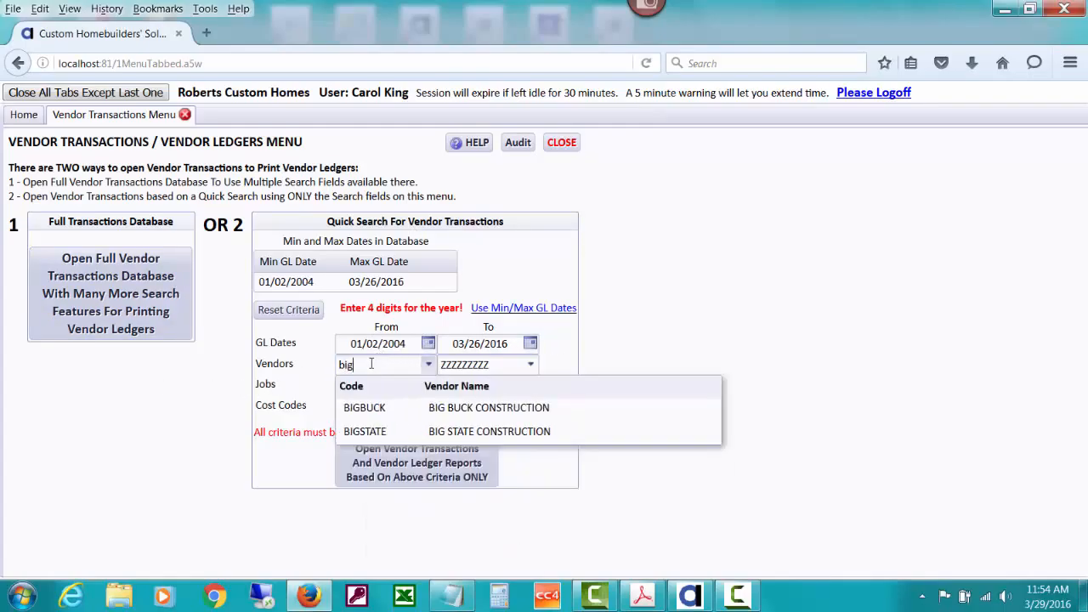
left_click(396, 406)
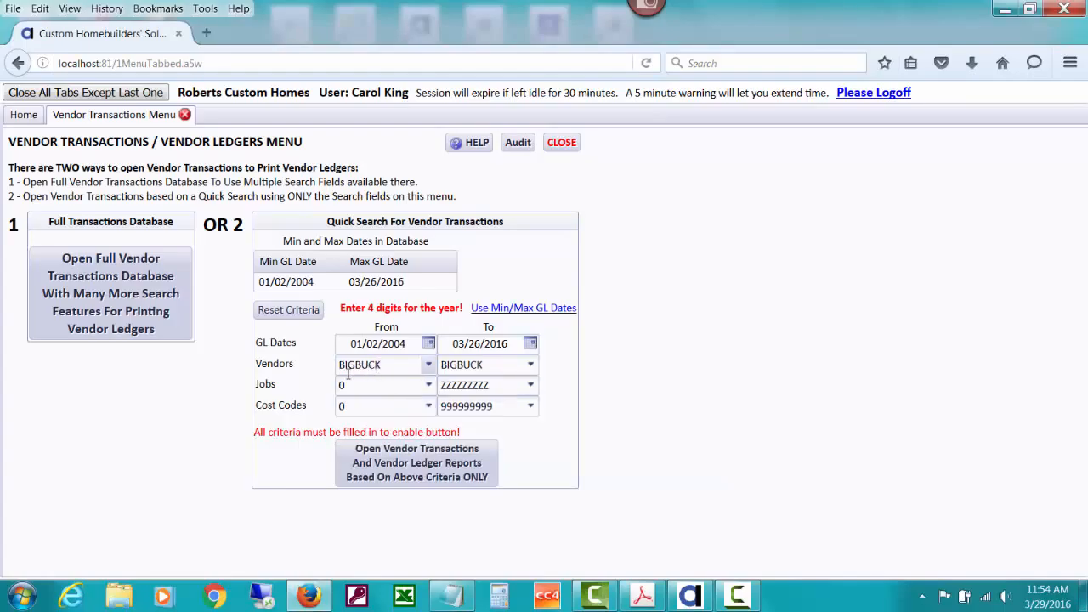
left_click(436, 473)
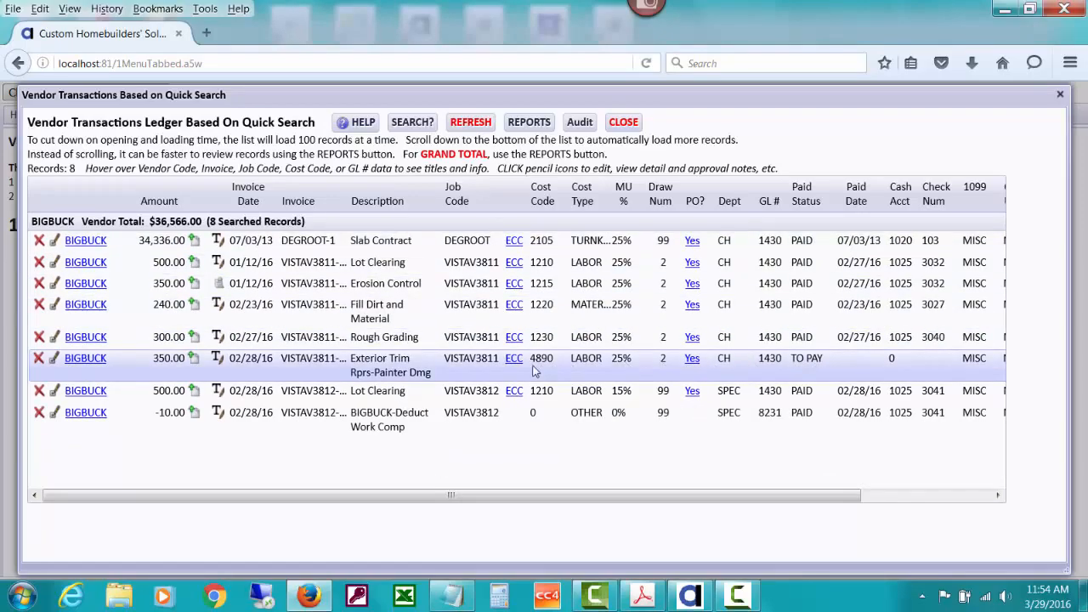
Try to delete the Exterior Trim Rprs-Painter Dmg bill marked TO PAY from the vendor ledger.
left_click(38, 361)
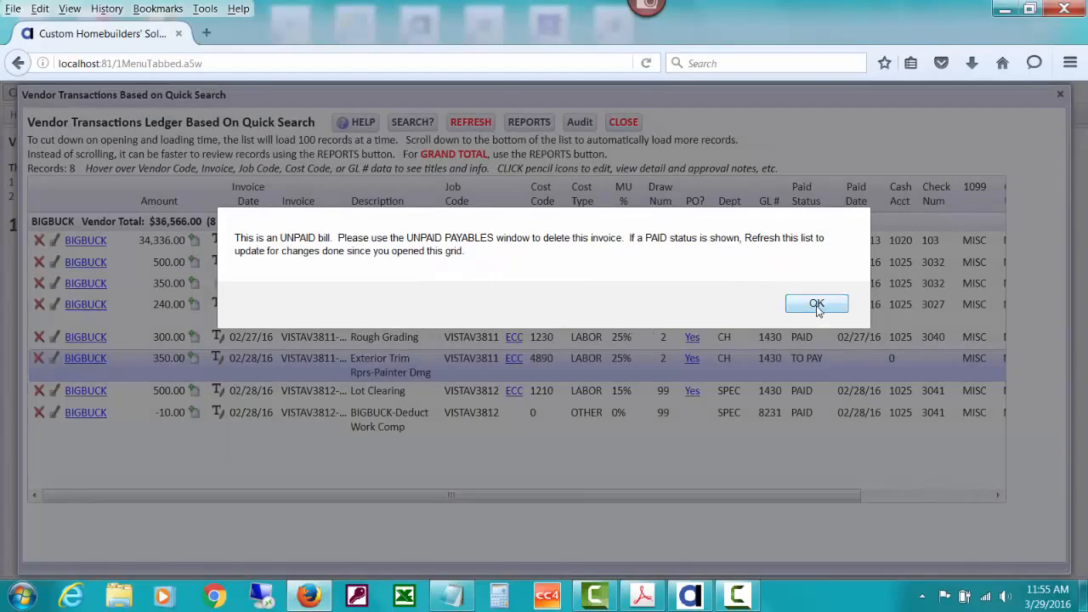
left_click(816, 305)
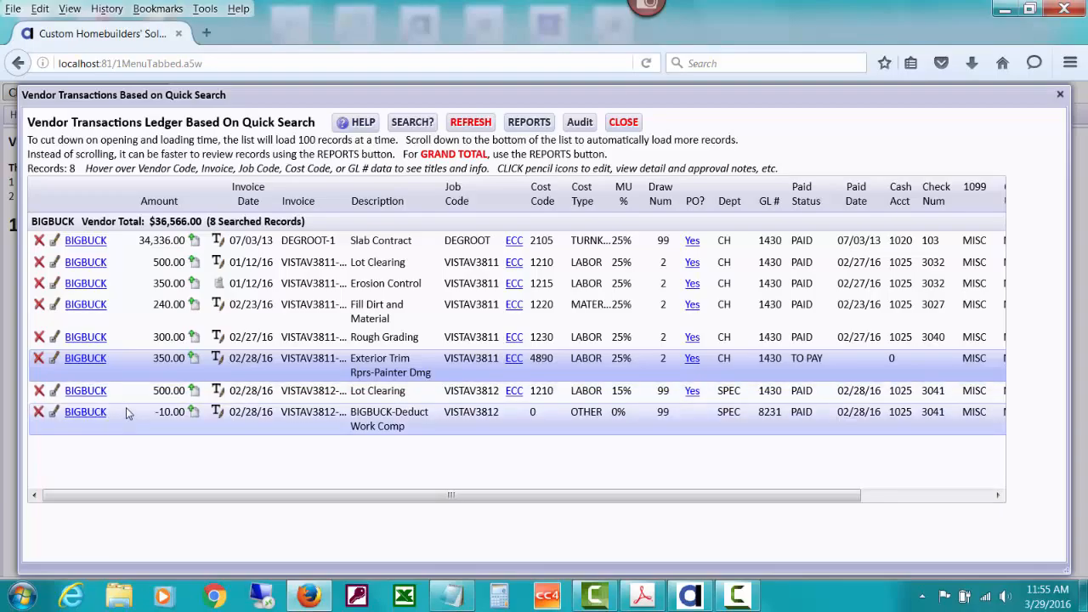
Request deletion of the paid VISTAV3812 Lot Clearing bill, open its check for voiding, and view the invoices that check paid.
left_click(39, 391)
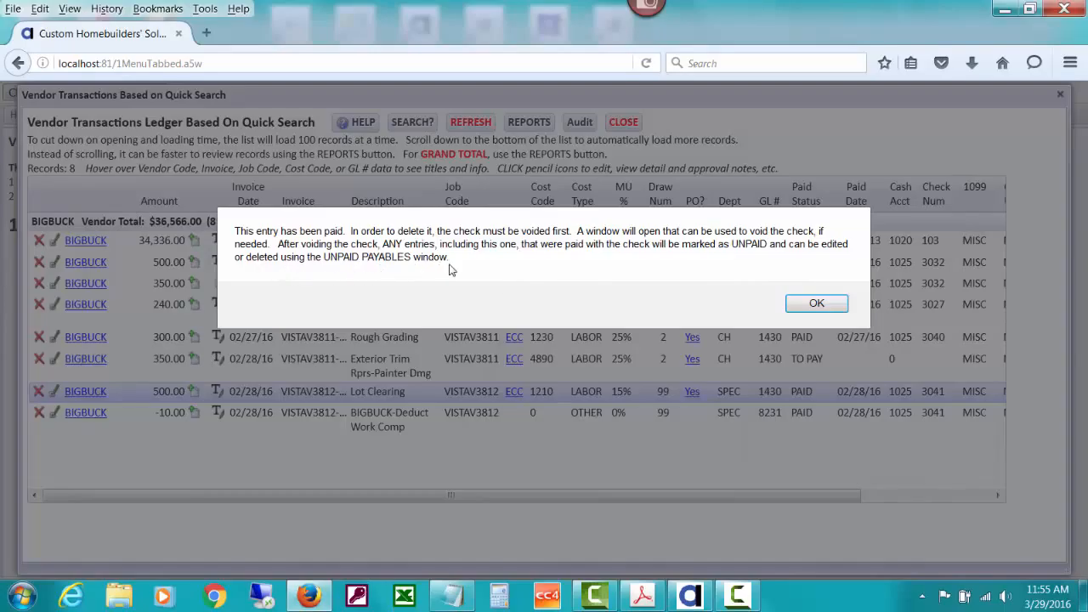
left_click(815, 306)
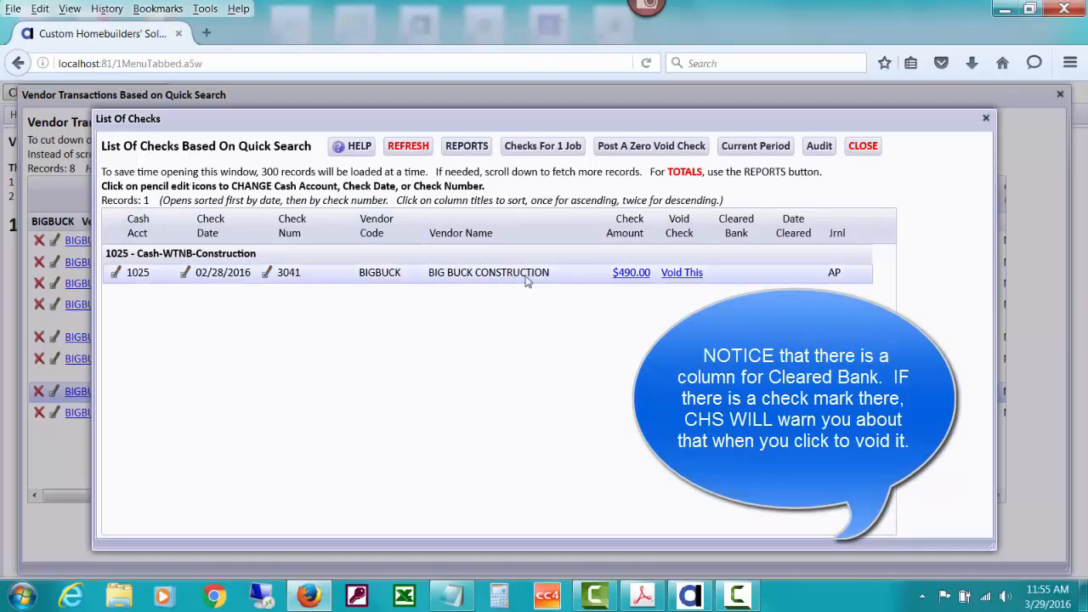
left_click(680, 273)
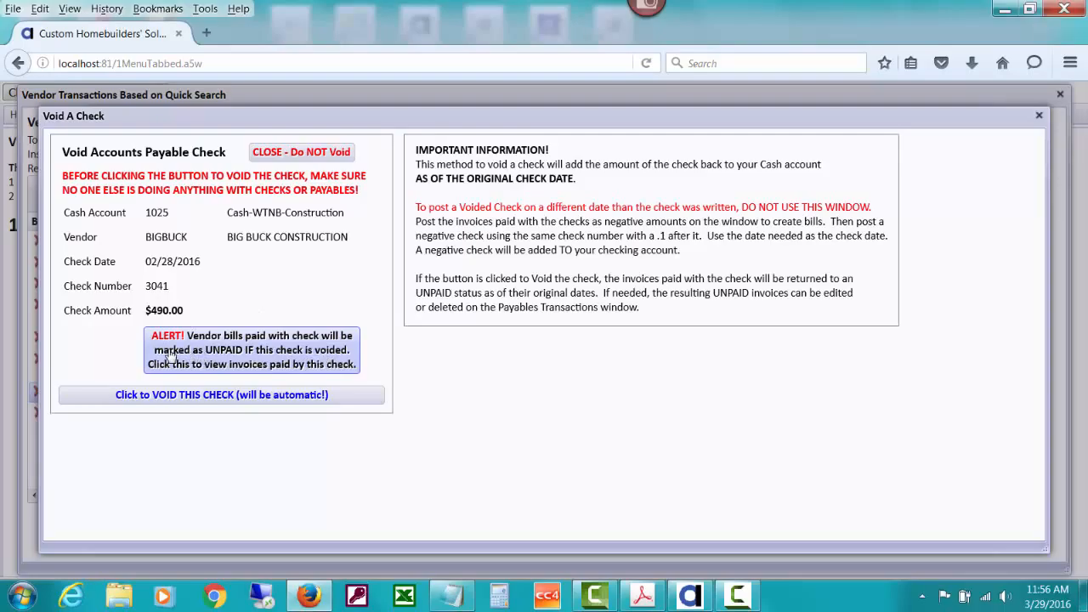
left_click(266, 357)
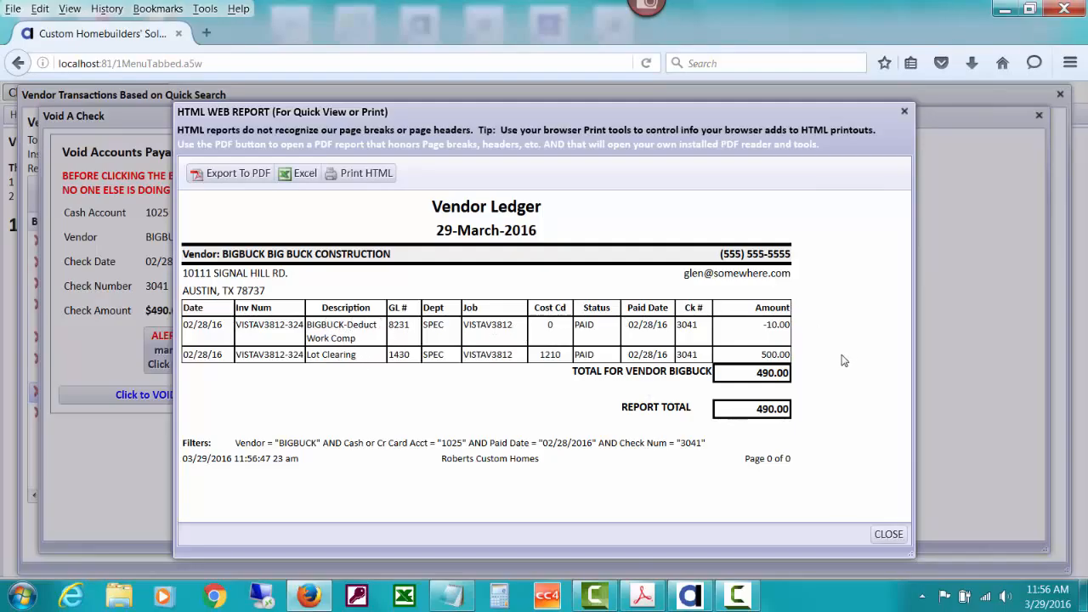
left_click(888, 535)
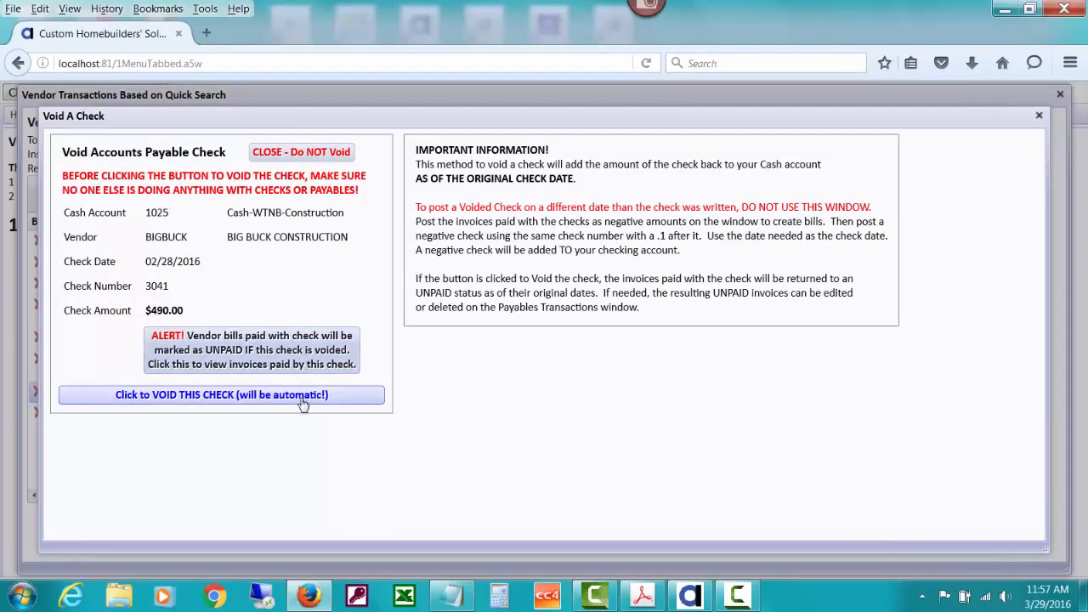
Void the BIGBUCK check that paid the VISTAV3812 bills and close the list of checks.
left_click(303, 404)
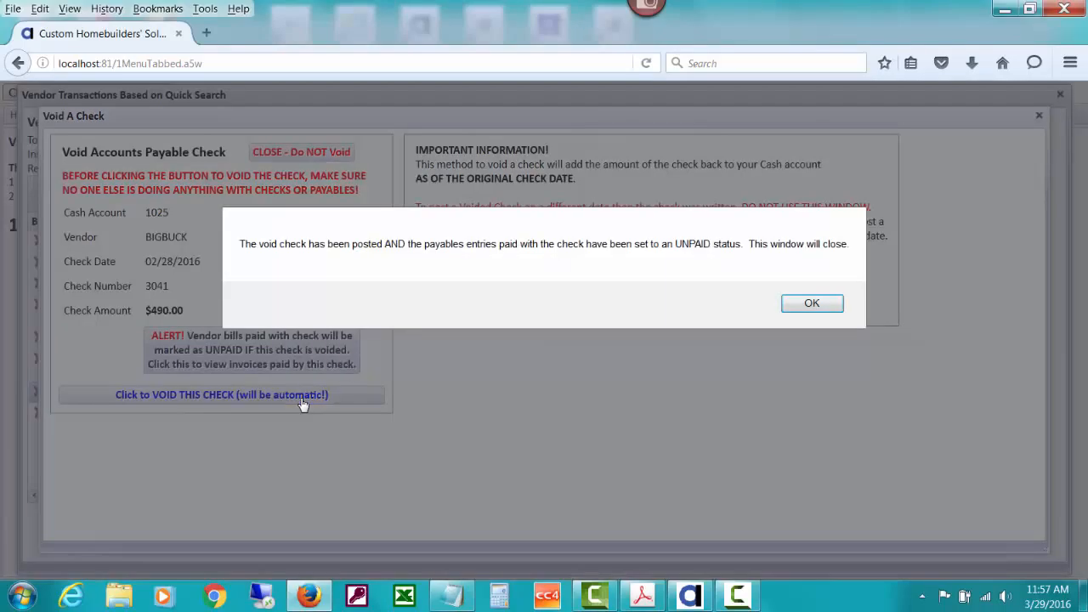
left_click(805, 305)
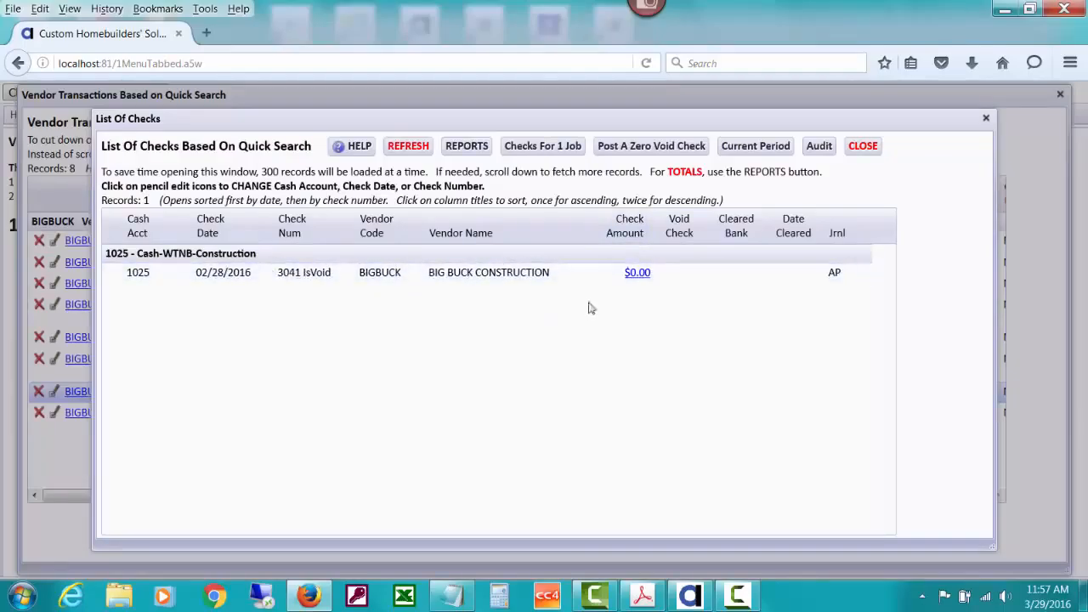
left_click(862, 147)
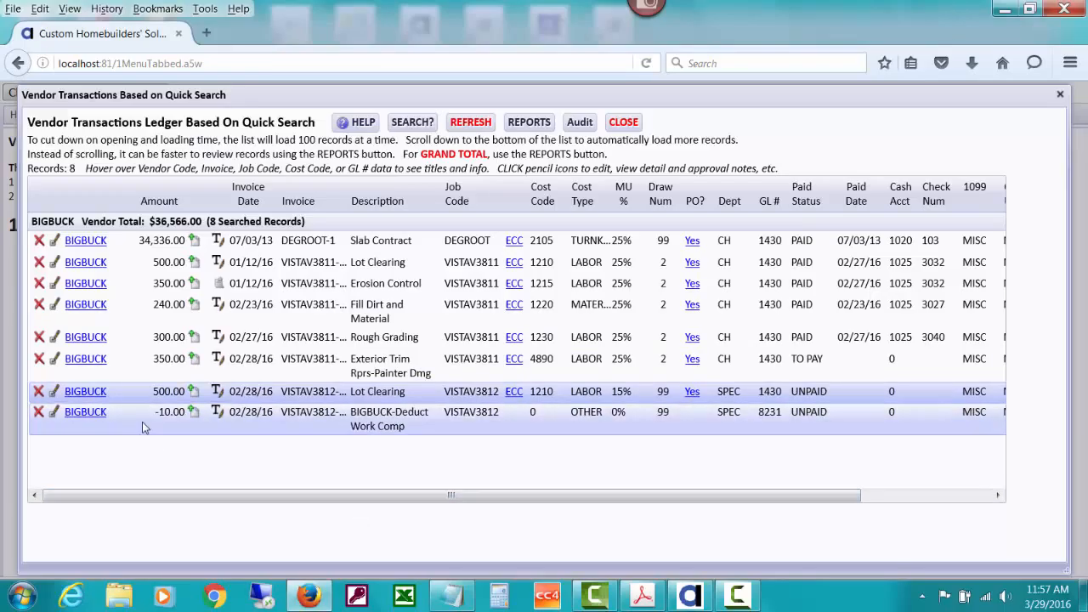
Try to delete the VISTAV3812 Lot Clearing bill from the vendor ledger.
left_click(39, 391)
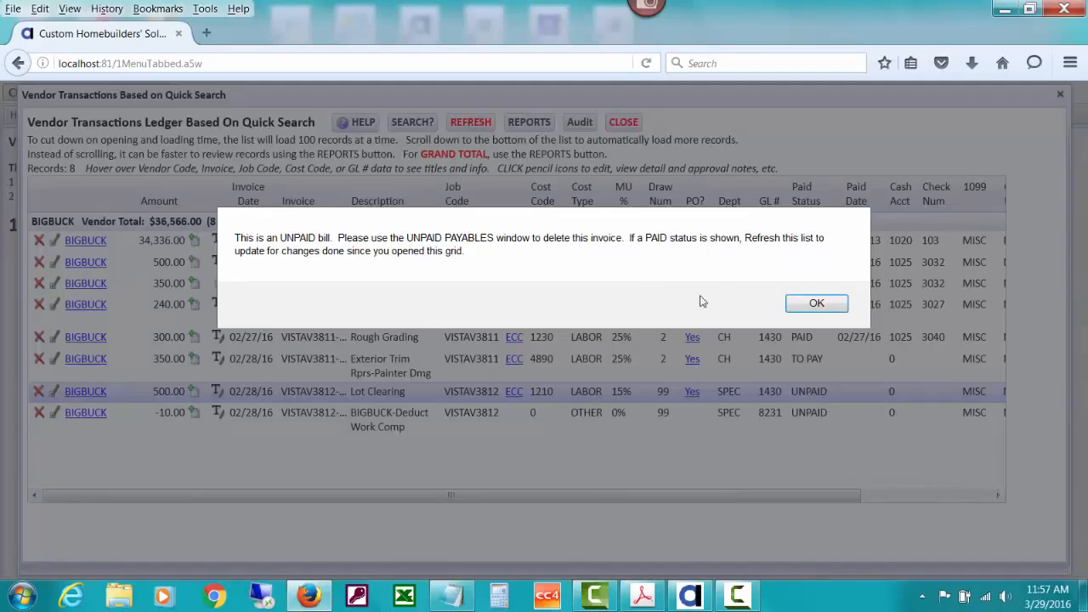
left_click(814, 303)
Close the vendor ledger and open the unpaid payables for vendor BIGBUCK only.
left_click(623, 123)
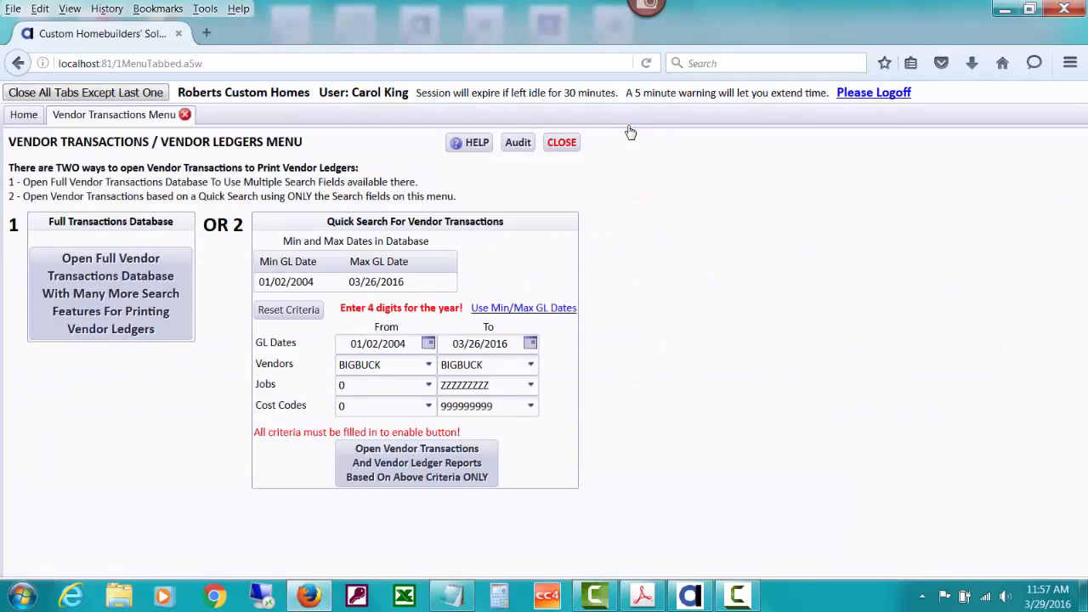
left_click(26, 117)
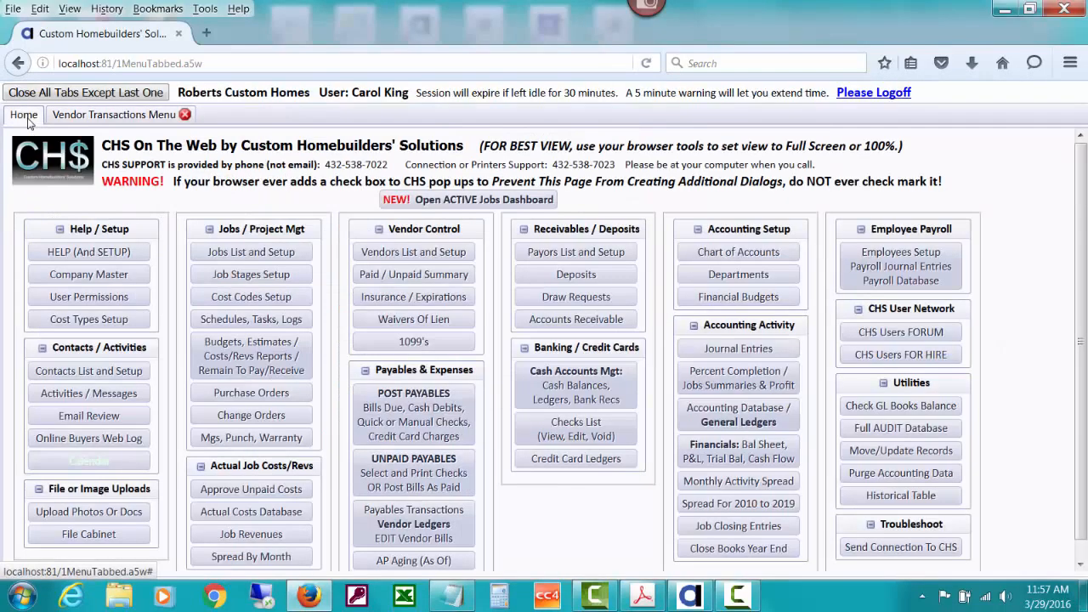
left_click(421, 473)
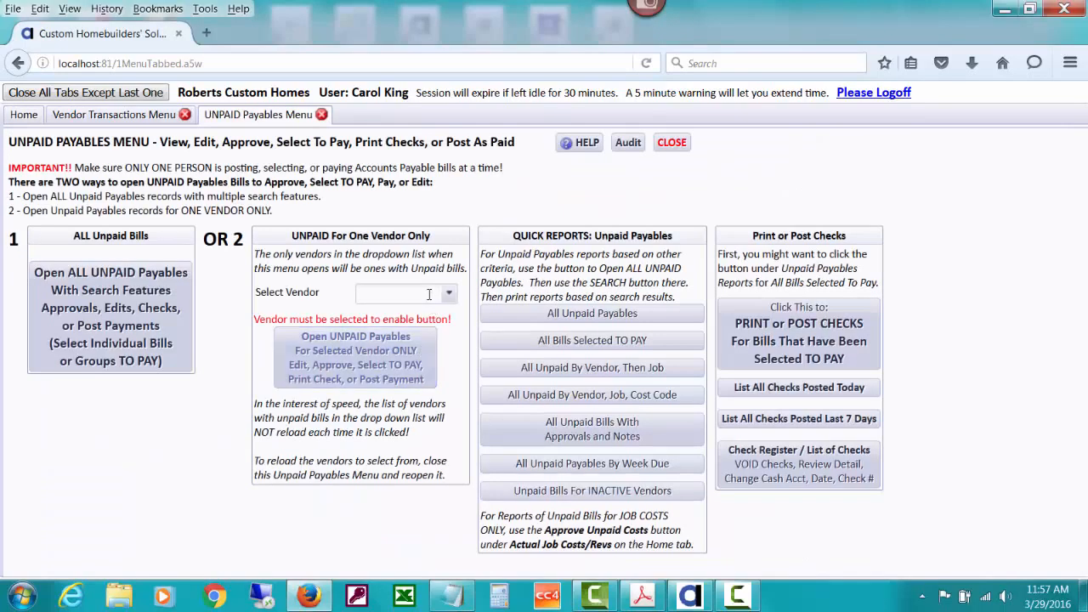
left_click(429, 293)
type("big")
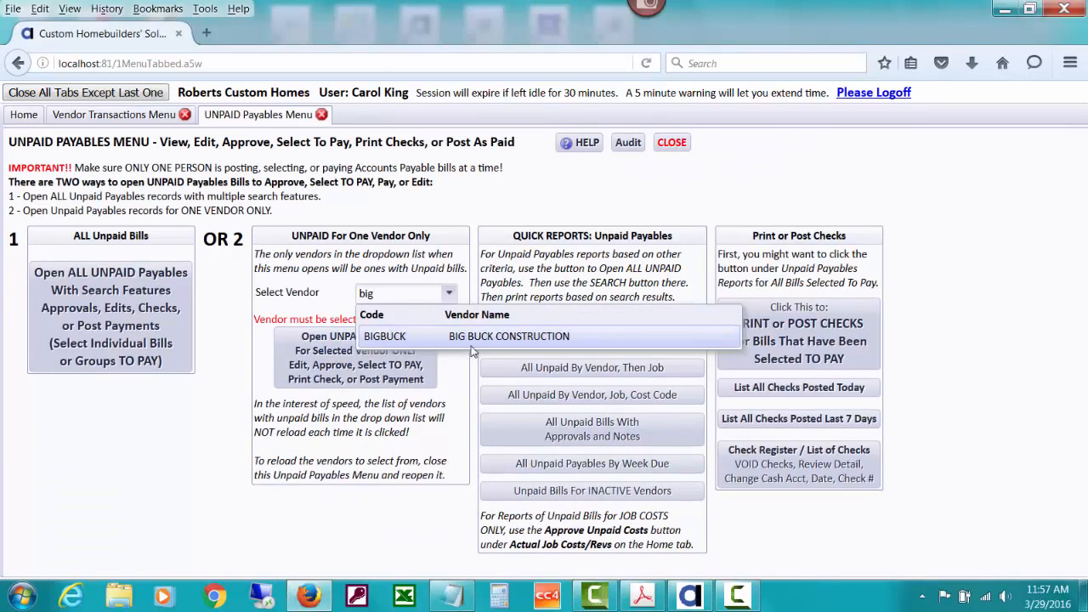
left_click(473, 338)
left_click(404, 363)
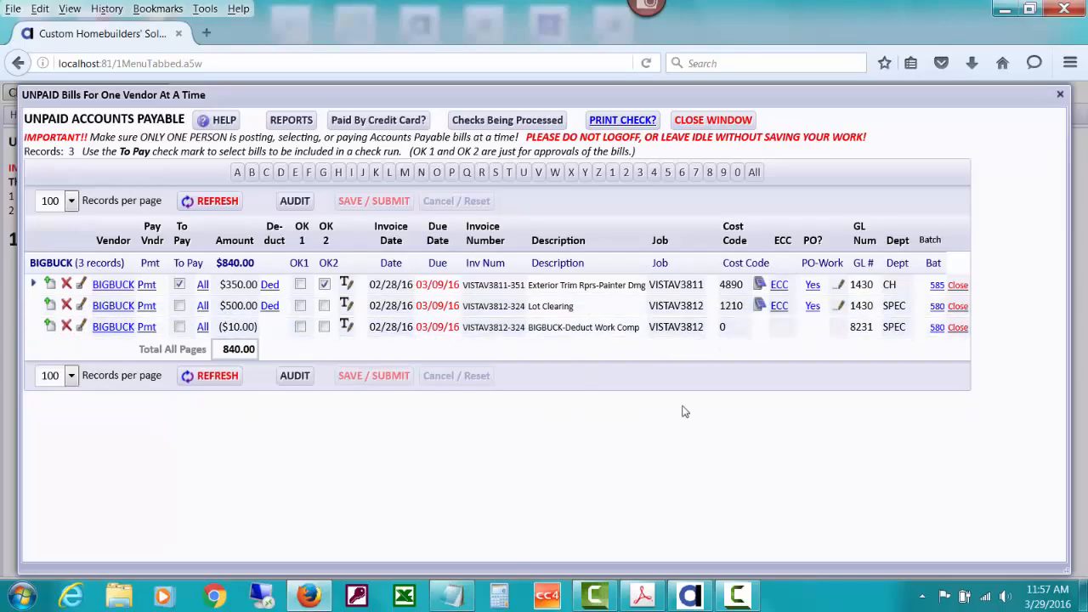
Review the job and cost code notes for the unpaid VISTAV3812 Lot Clearing bill, and delete that bill.
left_click(759, 306)
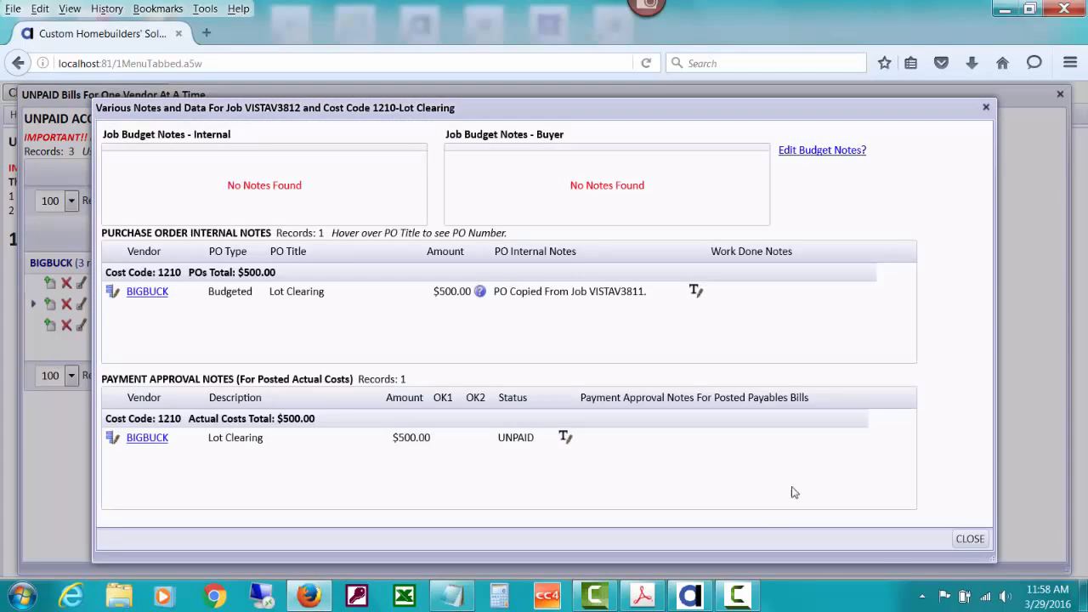
left_click(969, 539)
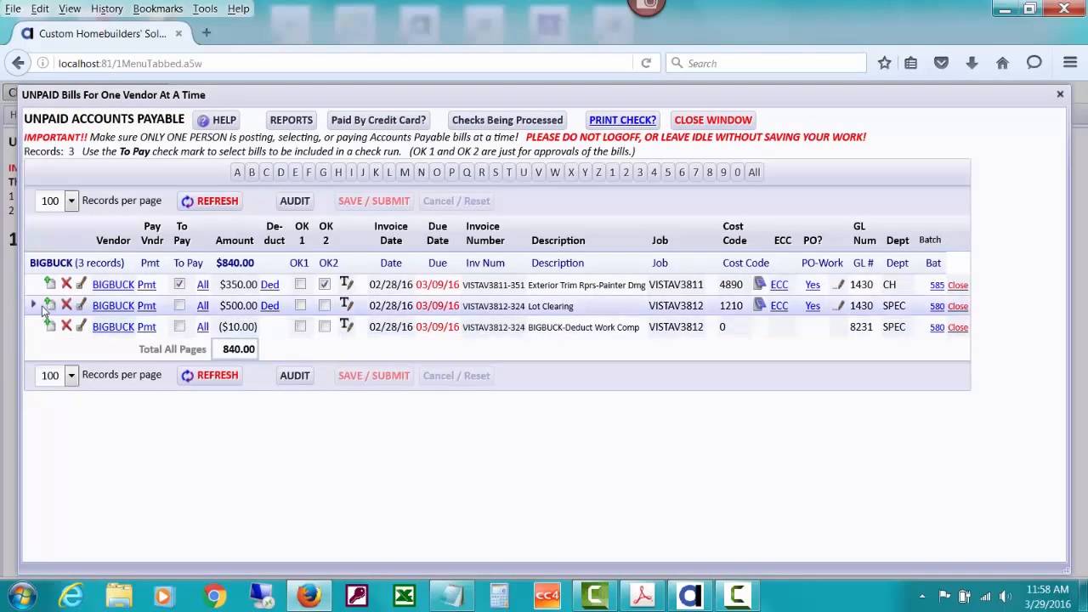
left_click(66, 306)
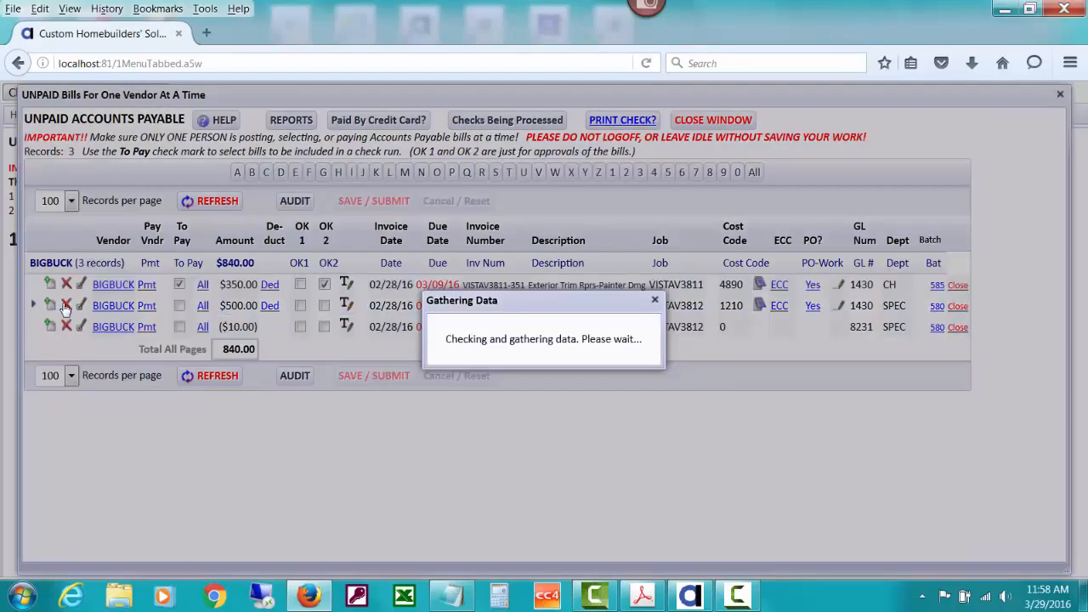
left_click(478, 415)
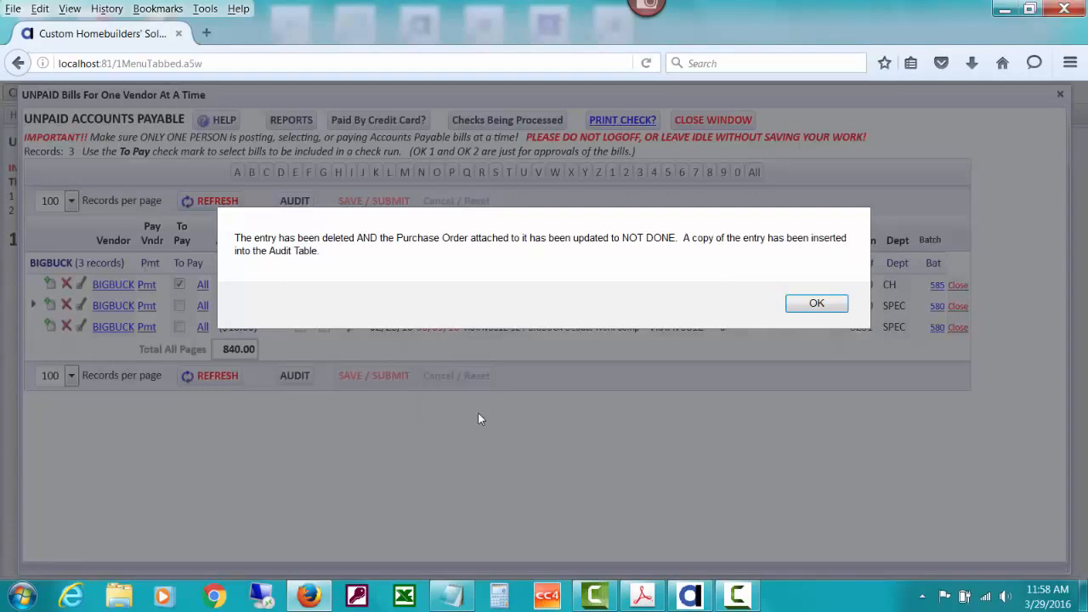
left_click(816, 304)
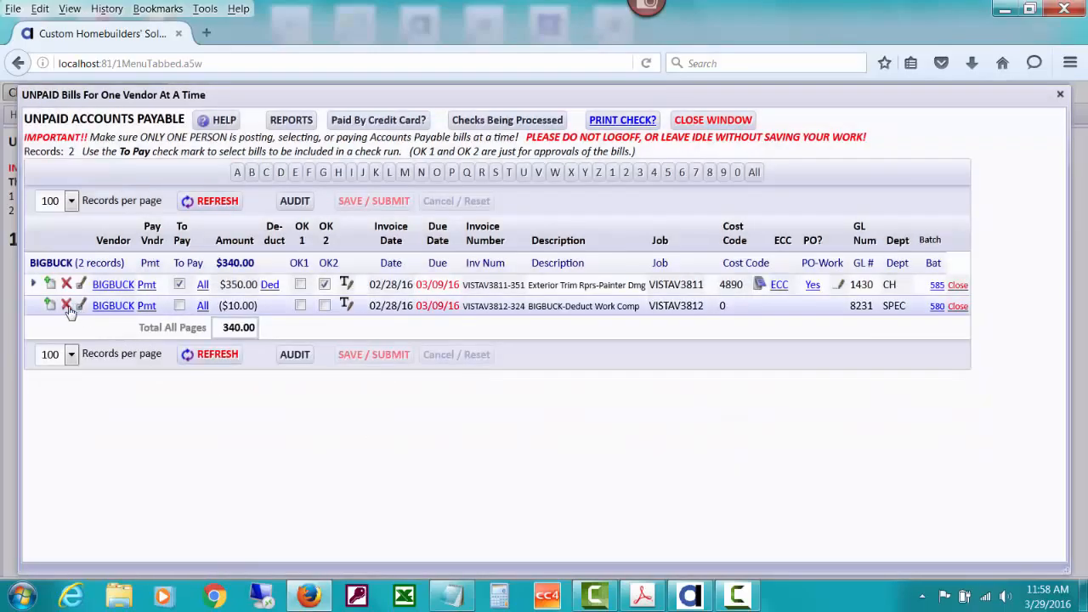
Delete the unpaid BIGBUCK-Deduct Work Comp entry for job VISTAV3812.
left_click(66, 306)
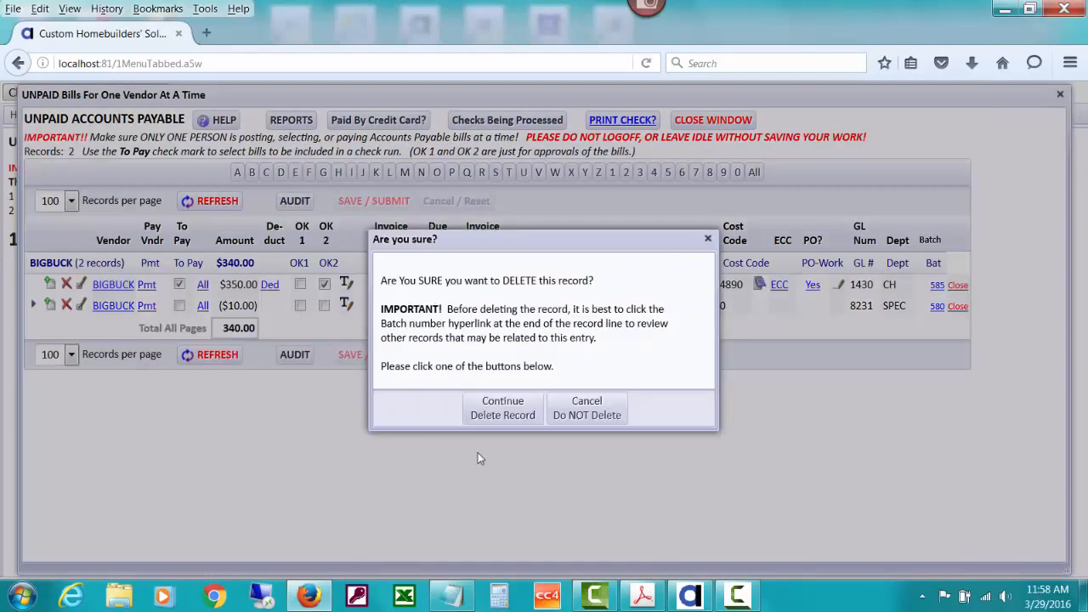
left_click(500, 414)
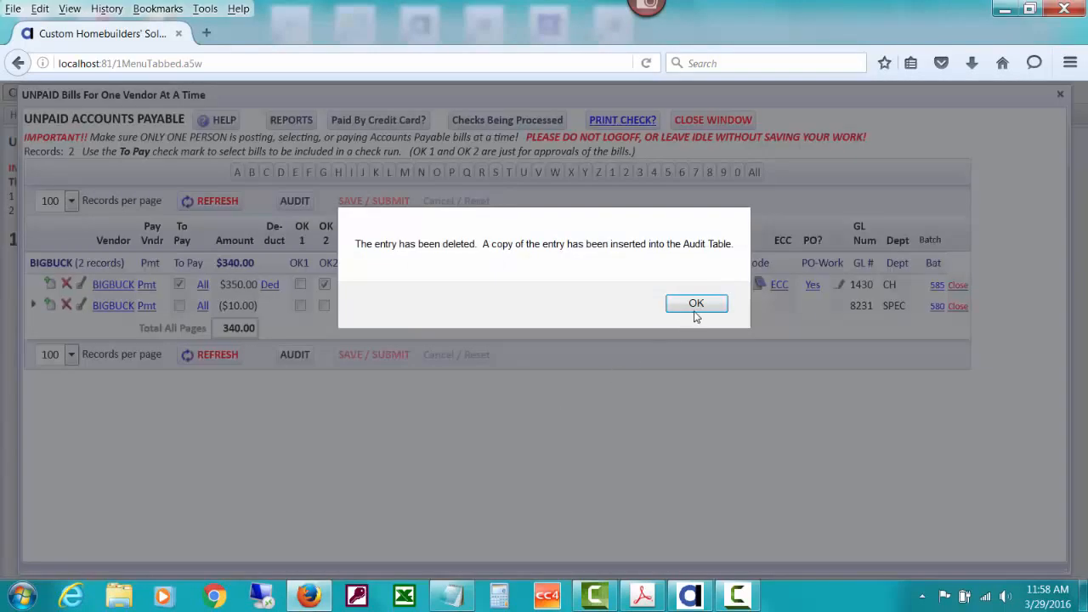
left_click(696, 304)
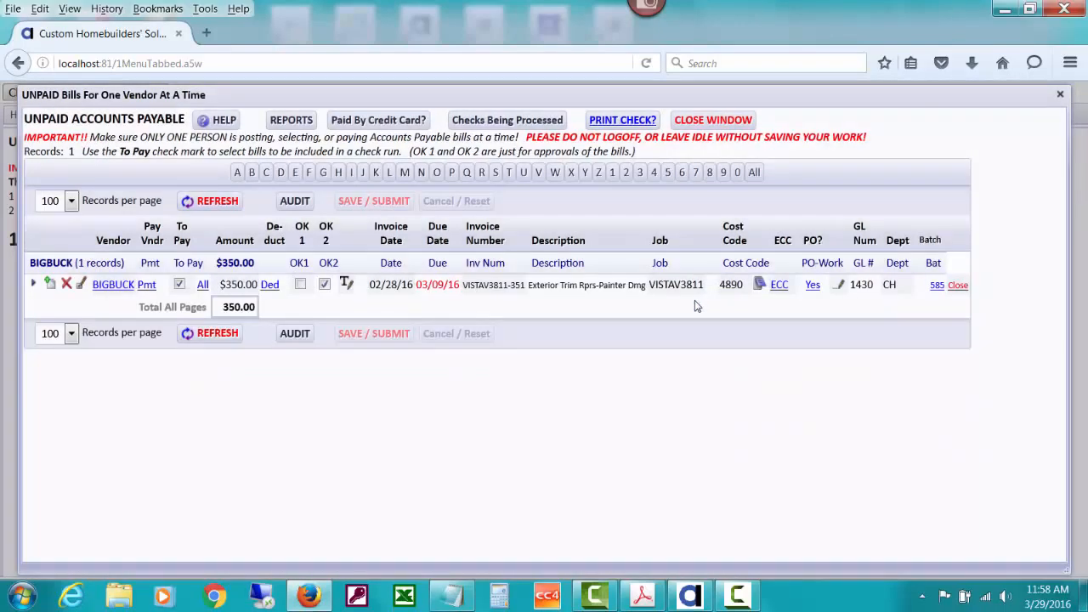
Close the unpaid bills window and open the vendor bills audit to check the deleted entries.
left_click(689, 128)
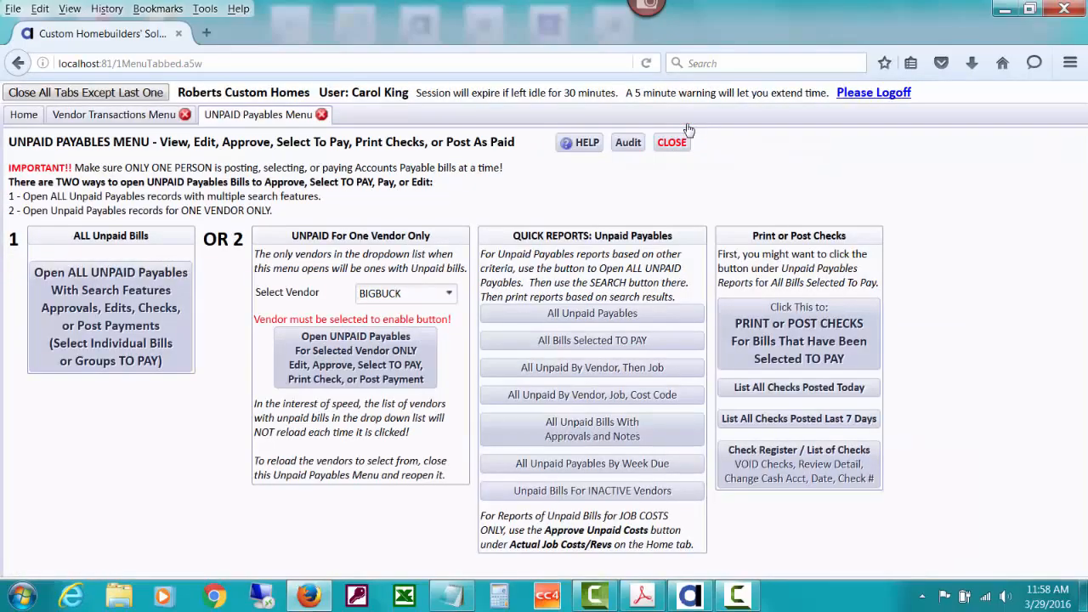
left_click(629, 143)
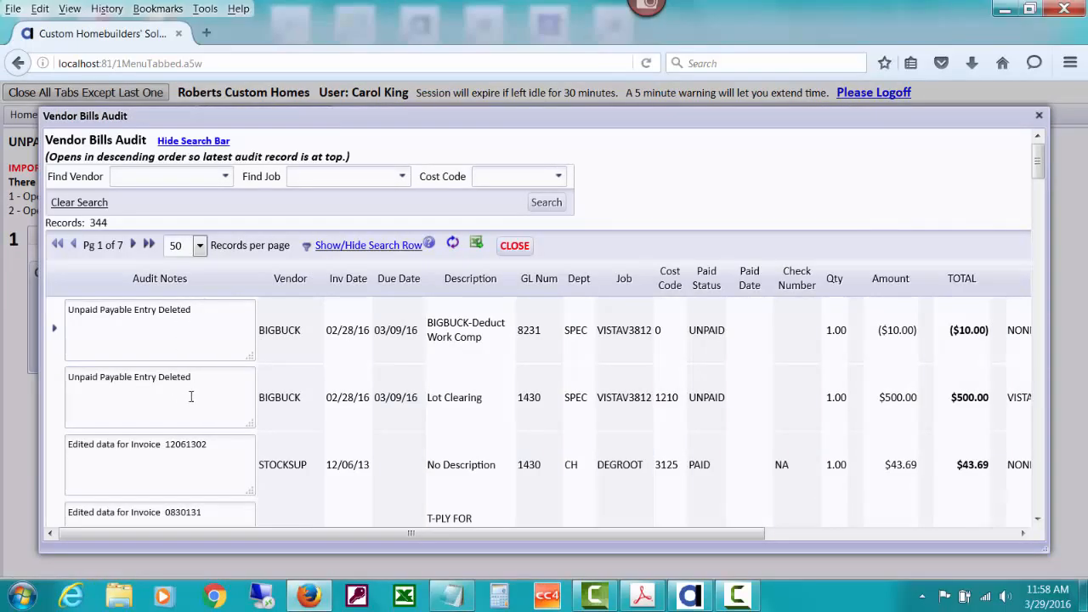
Close the vendor bills audit and the unpaid payables menu, and open the Full Audit Database.
left_click(513, 246)
left_click(672, 142)
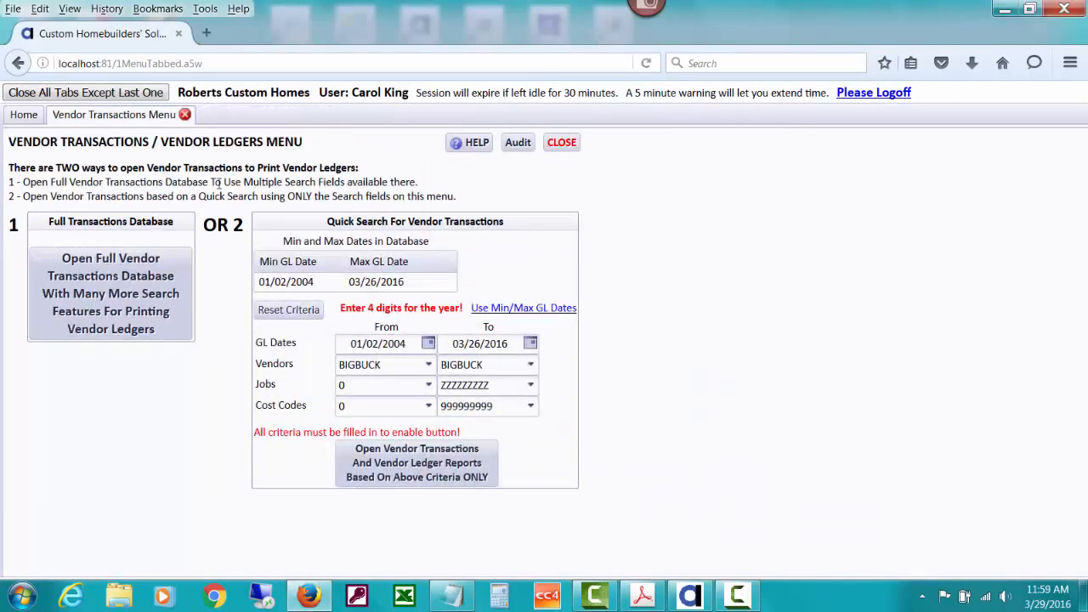
left_click(24, 114)
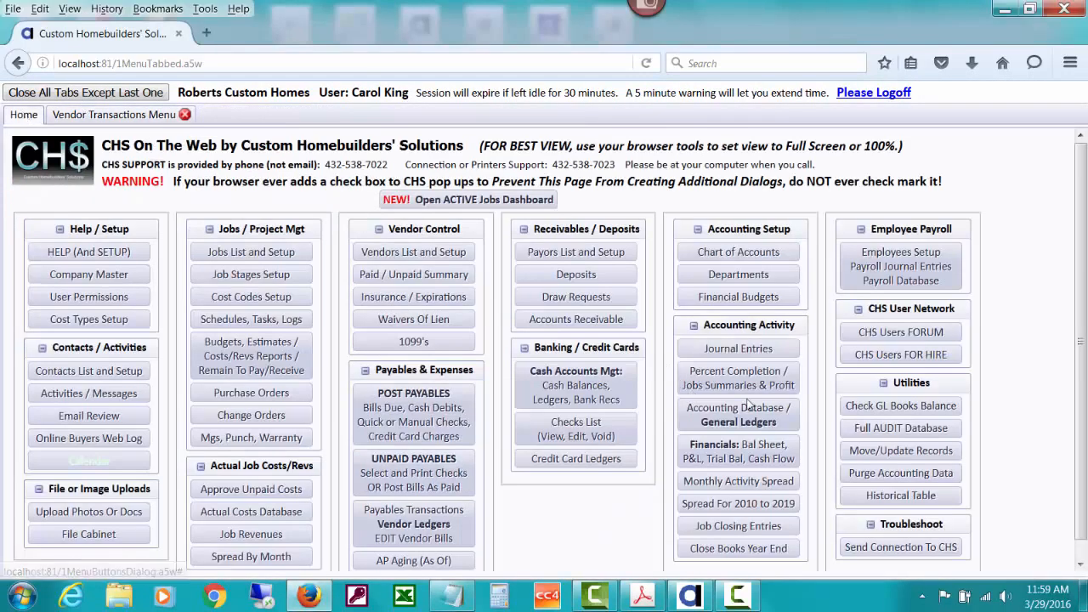
left_click(863, 432)
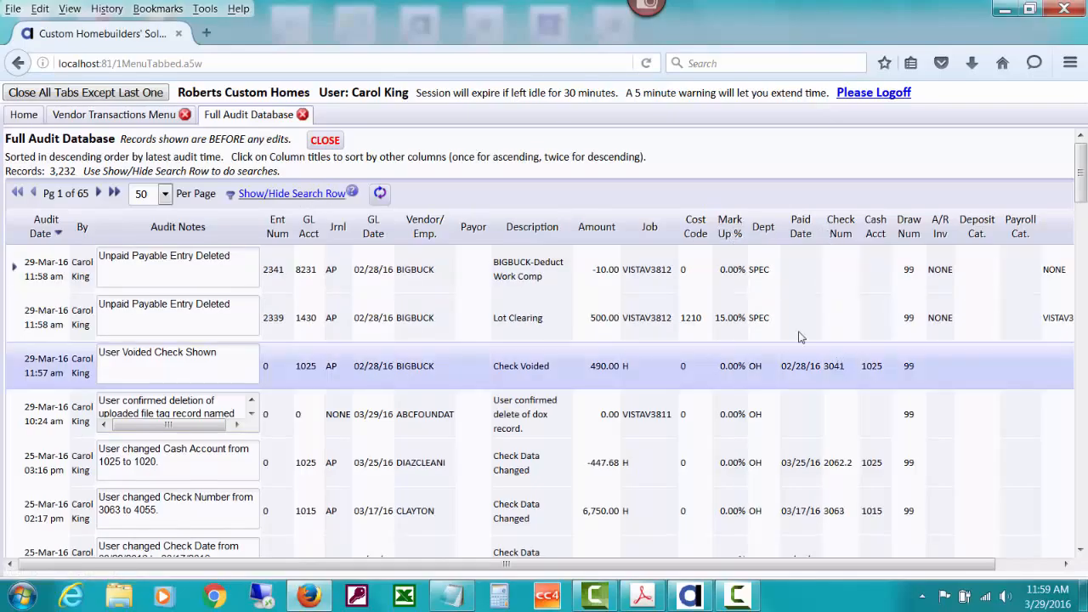
Show the search row and filter the audit records for an exact match on check number 3041.
left_click(316, 194)
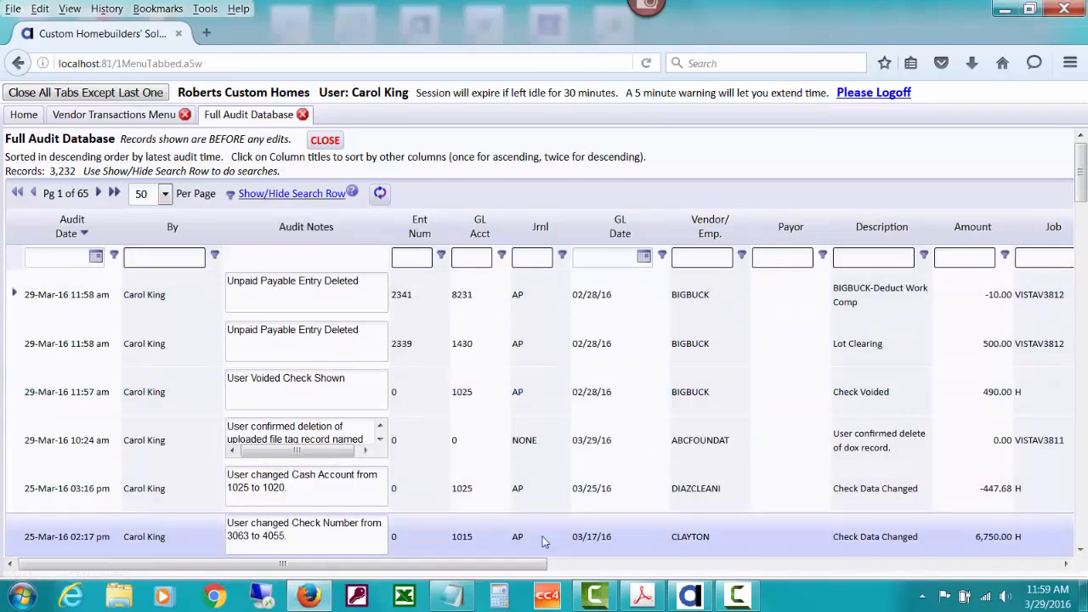
mouse_move(504, 567)
left_mouse_down()
mouse_move(698, 568)
mouse_move(473, 562)
mouse_move(870, 558)
left_mouse_up()
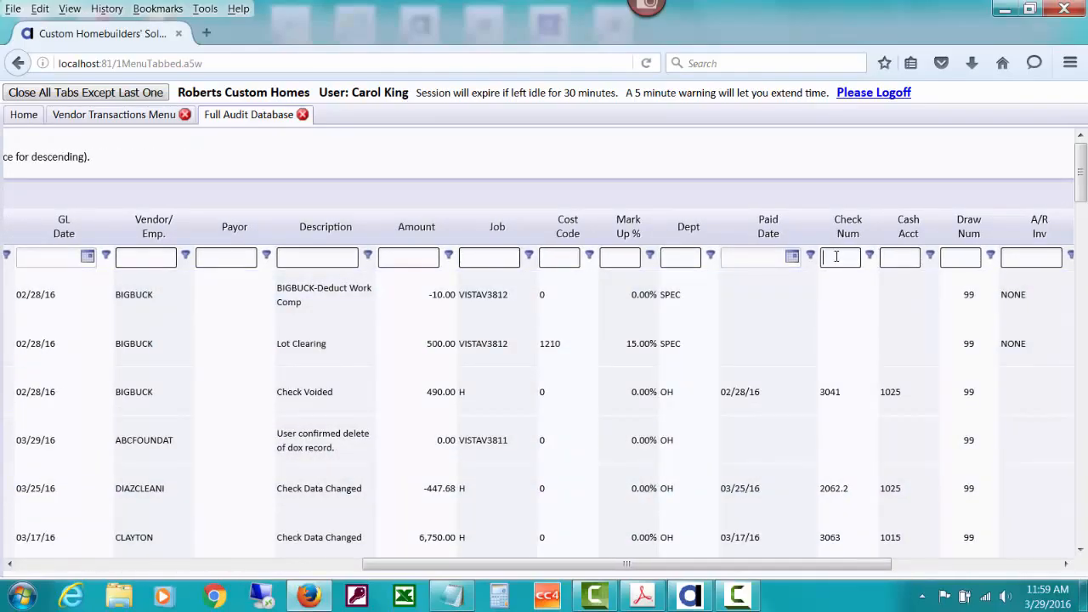
left_click(837, 257)
type("3041")
left_click(870, 255)
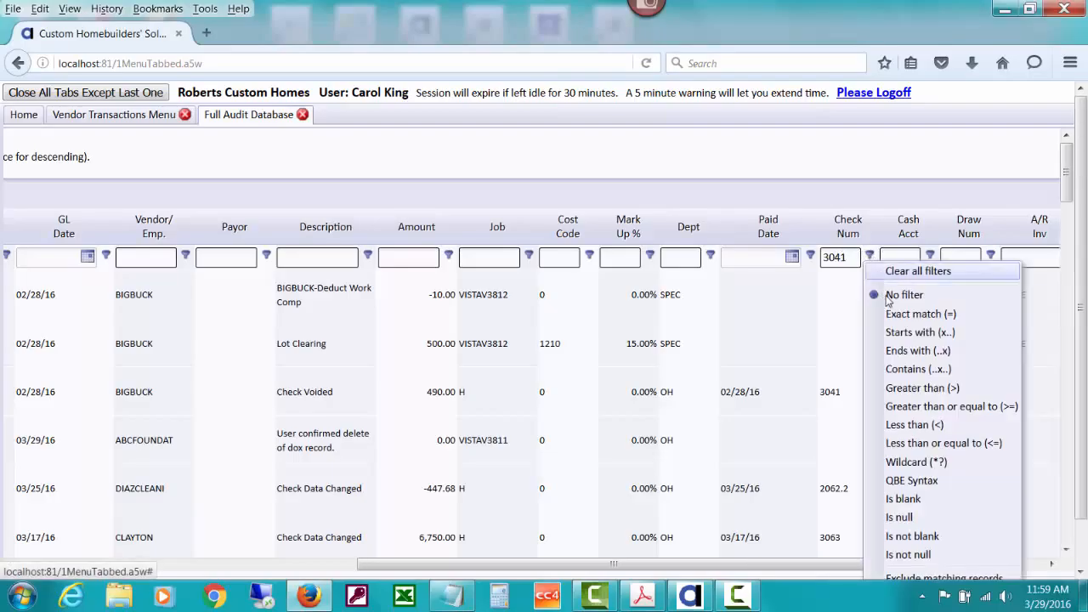
left_click(894, 312)
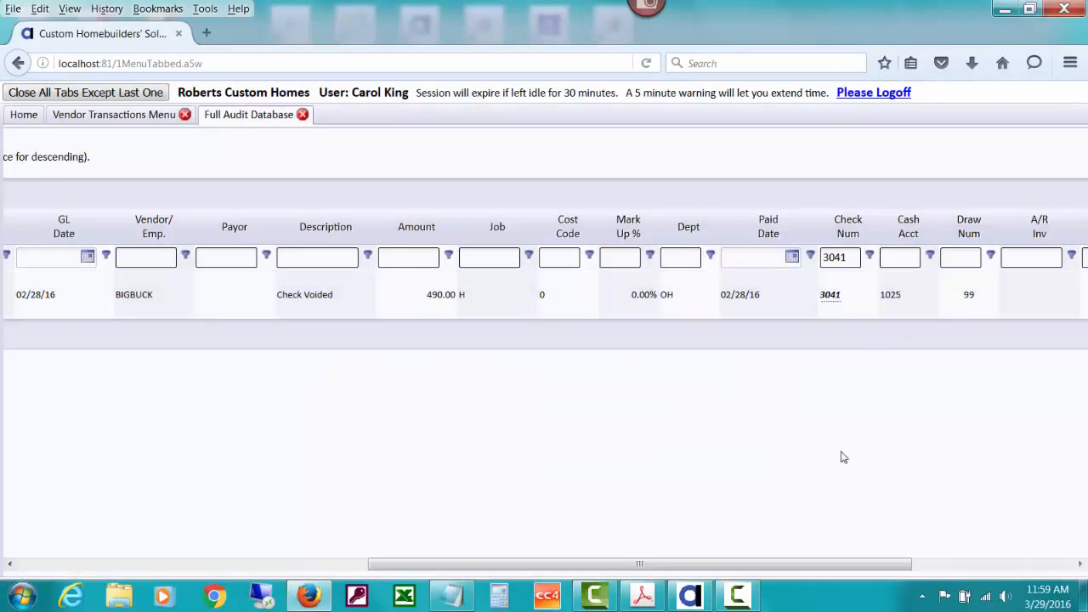
Review the filtered audit record with the search row hidden, and return to the home menu.
left_click_drag(790, 568, 394, 569)
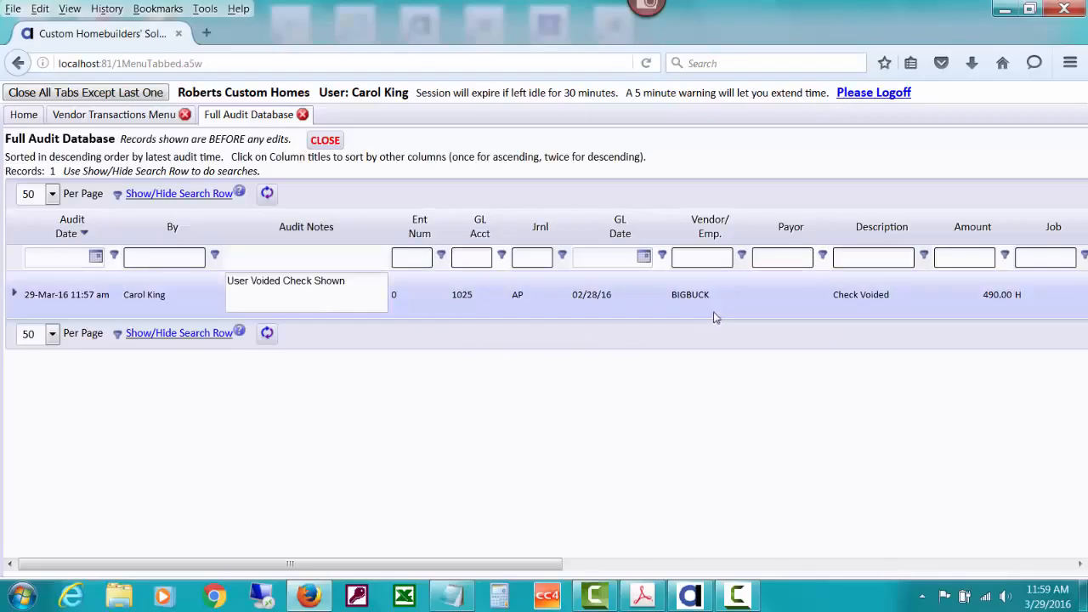
left_click(214, 193)
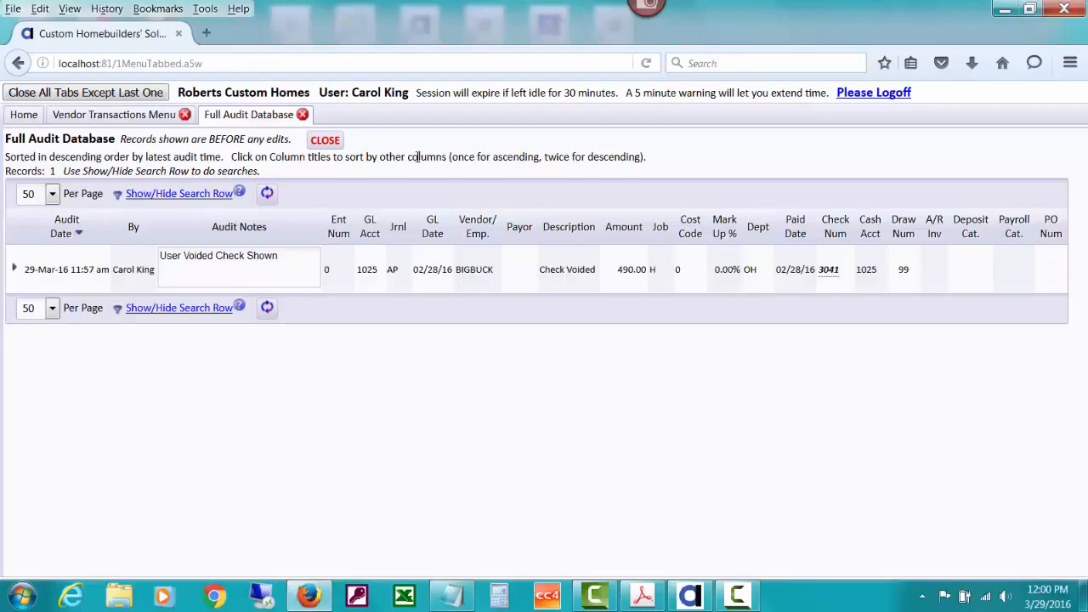
left_click(25, 115)
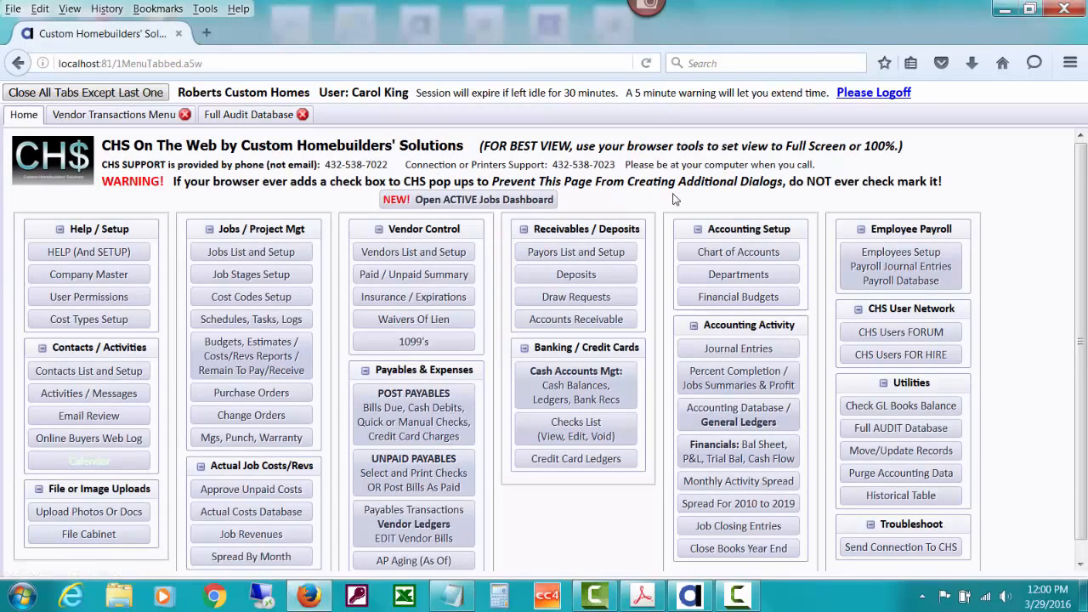